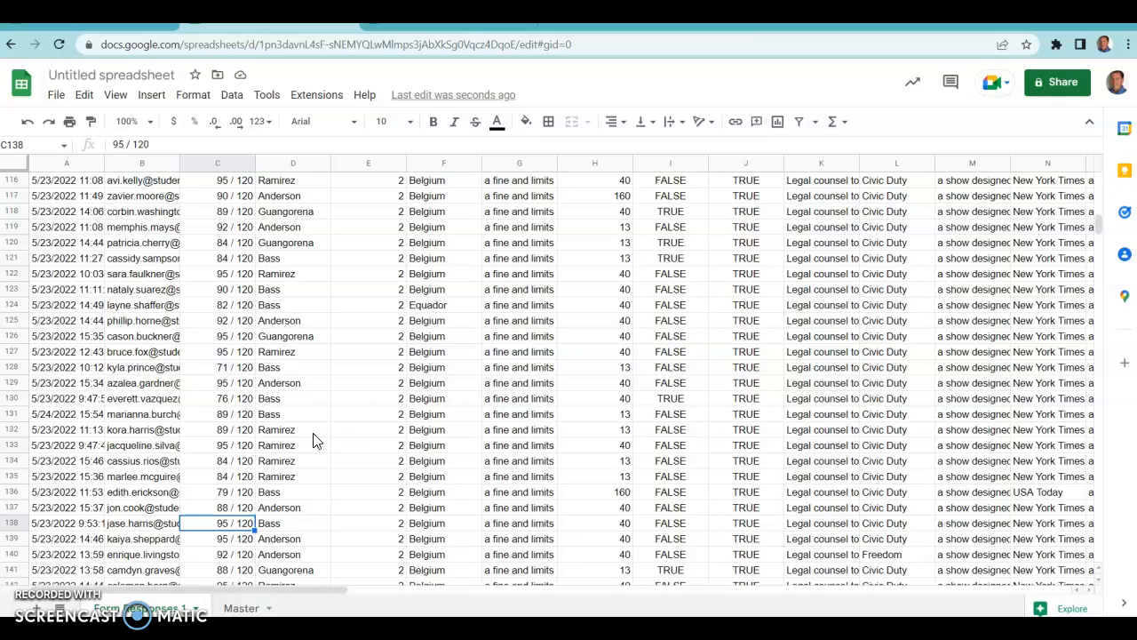
# Examine the Master sheet's student roster and the email addresses and scores on the Form Responses 1 sheet
pyautogui.click(240, 609)
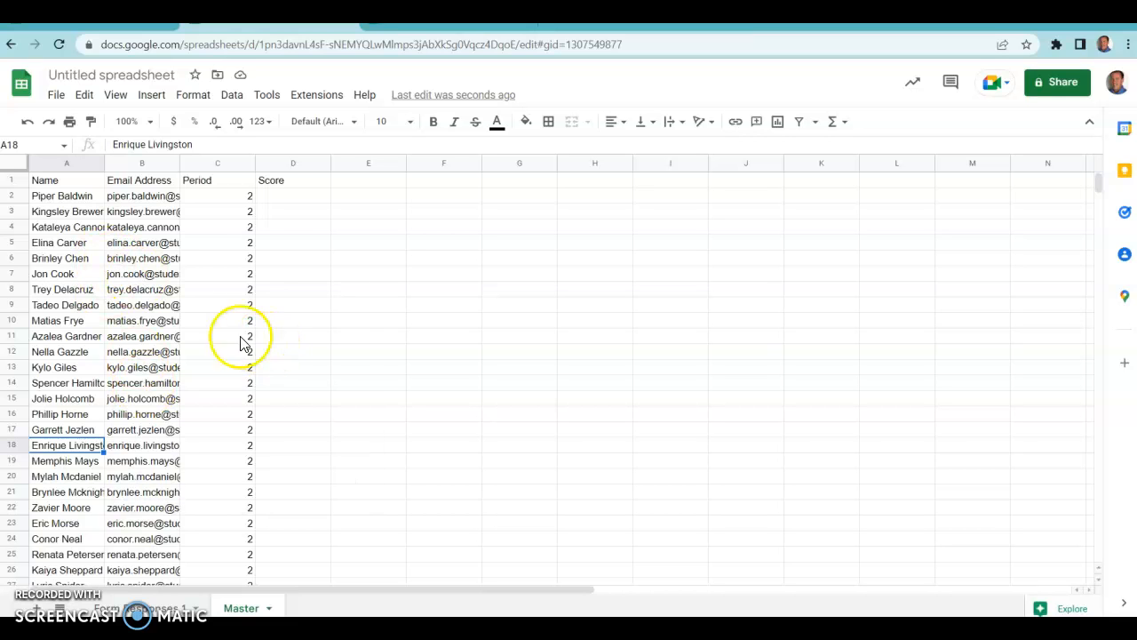
pyautogui.scroll(-20, 234, 280)
pyautogui.scroll(-20, 233, 295)
pyautogui.scroll(20, 235, 309)
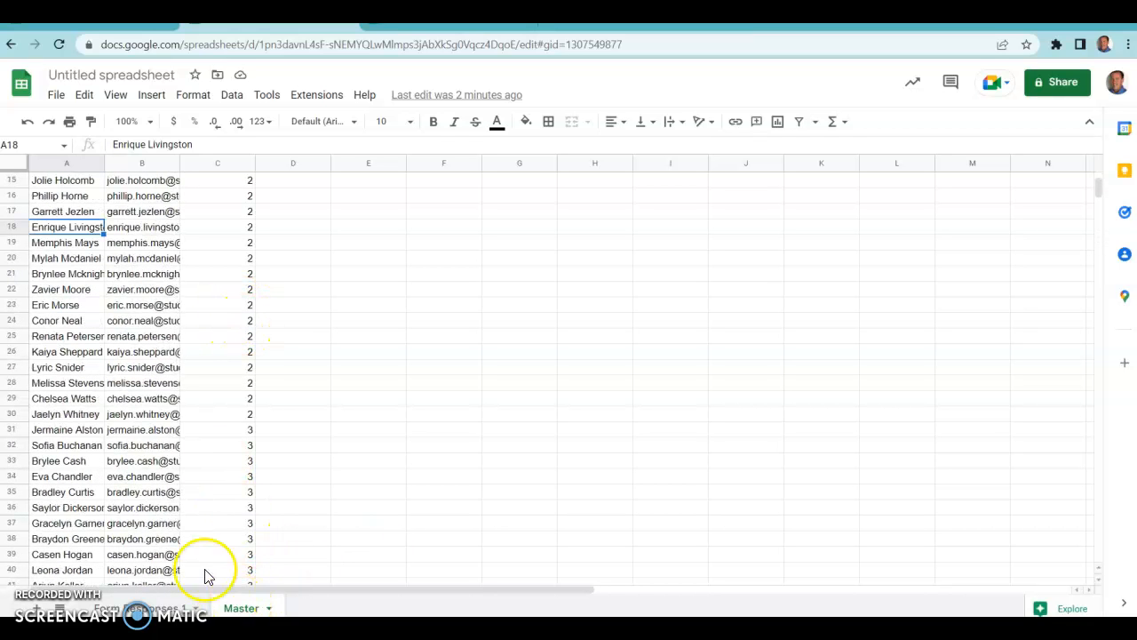
pyautogui.scroll(5, 251, 373)
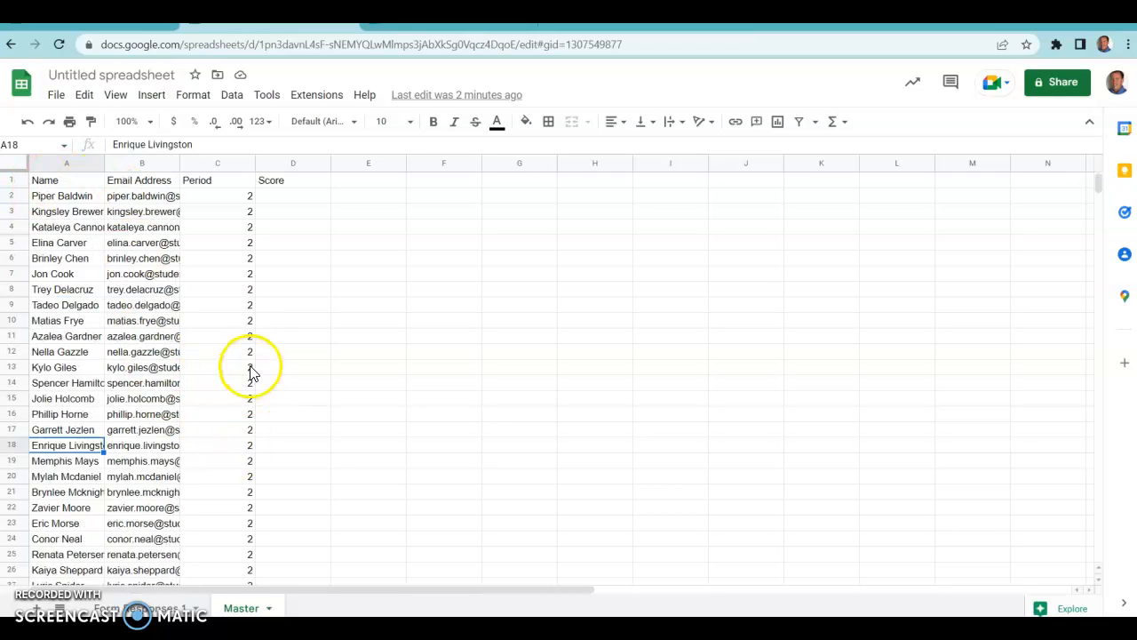
pyautogui.moveTo(182, 311)
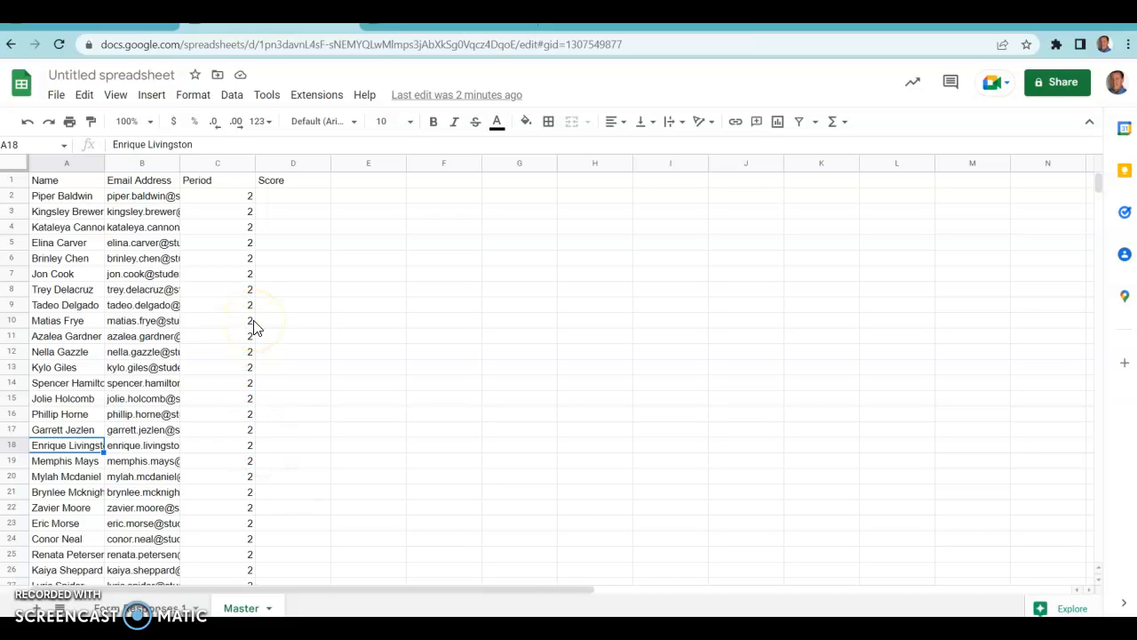
pyautogui.moveTo(130, 237)
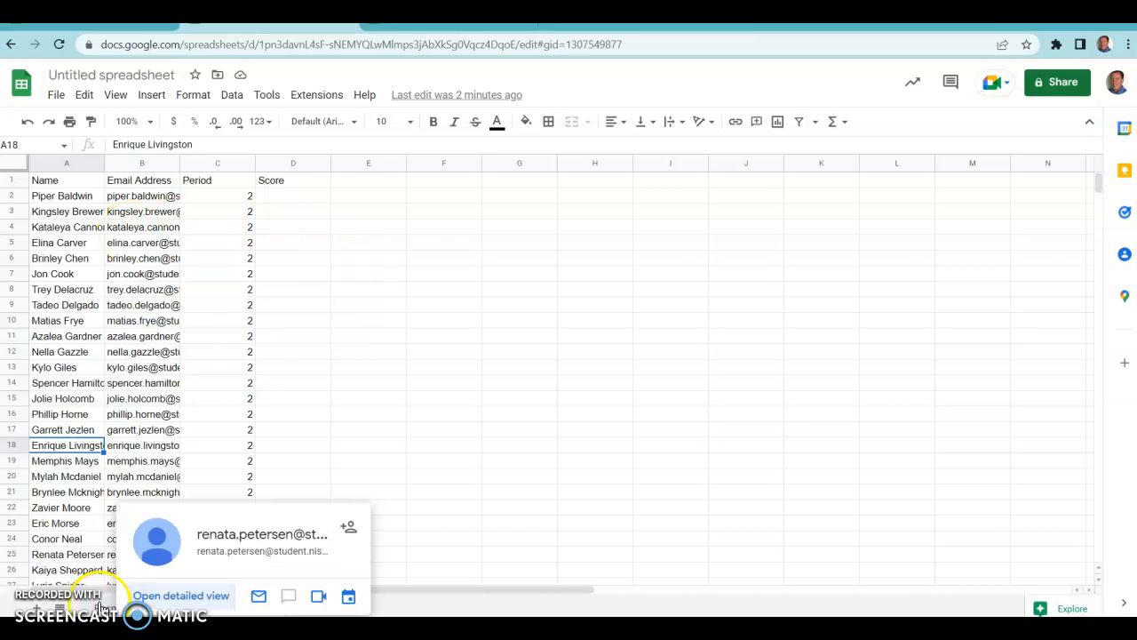
pyautogui.click(133, 608)
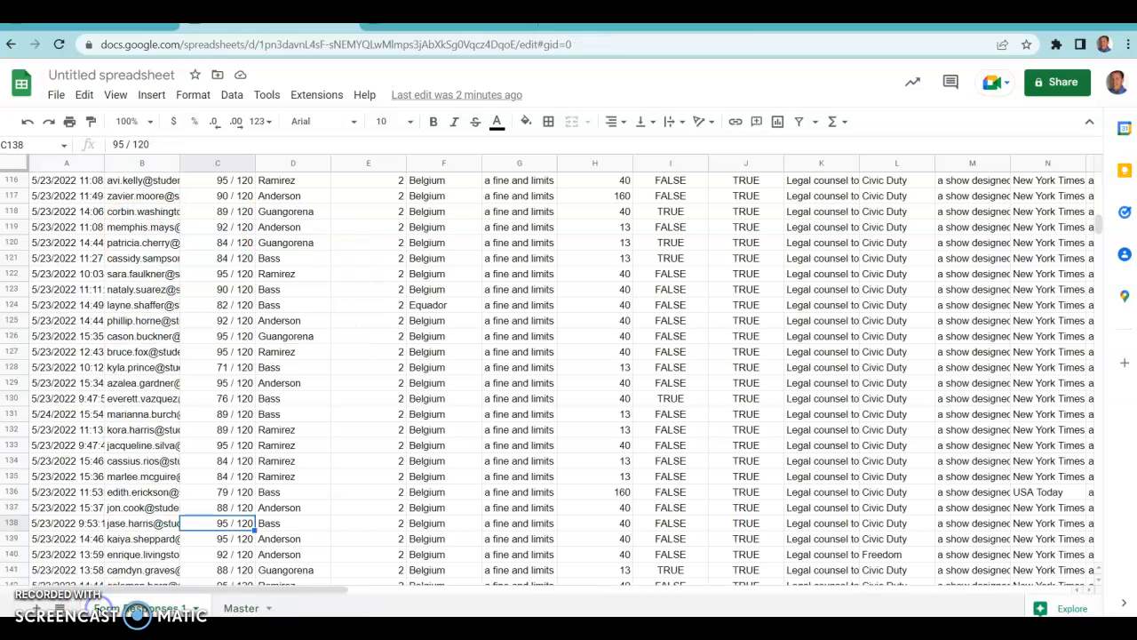
pyautogui.click(131, 206)
pyautogui.hotkey('ctrl', 'shift', 'Up')
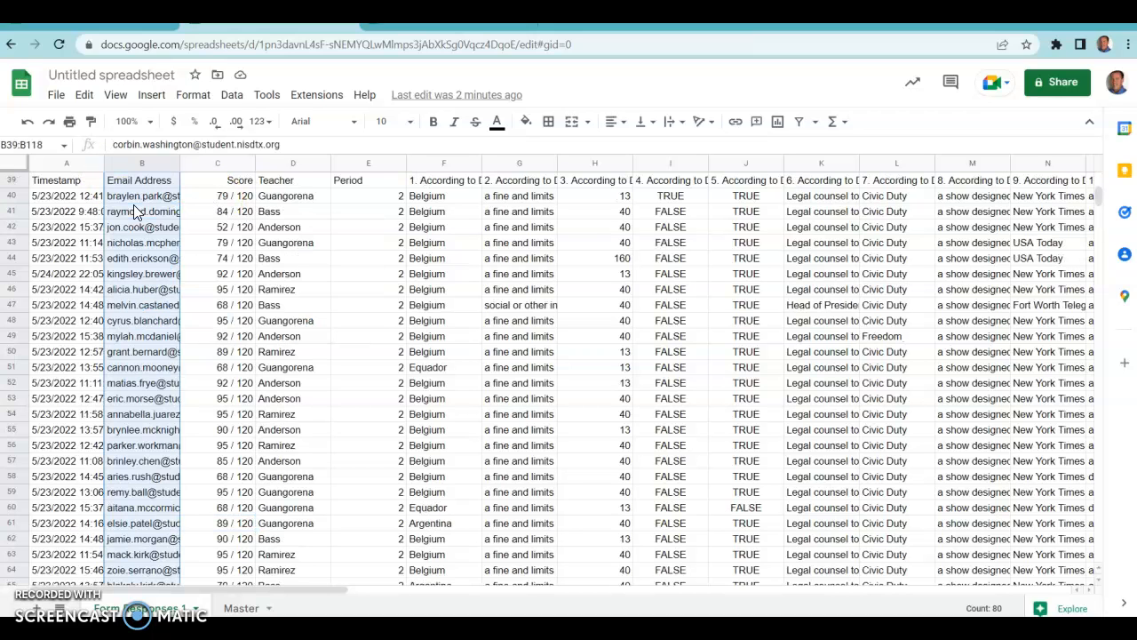
pyautogui.click(128, 198)
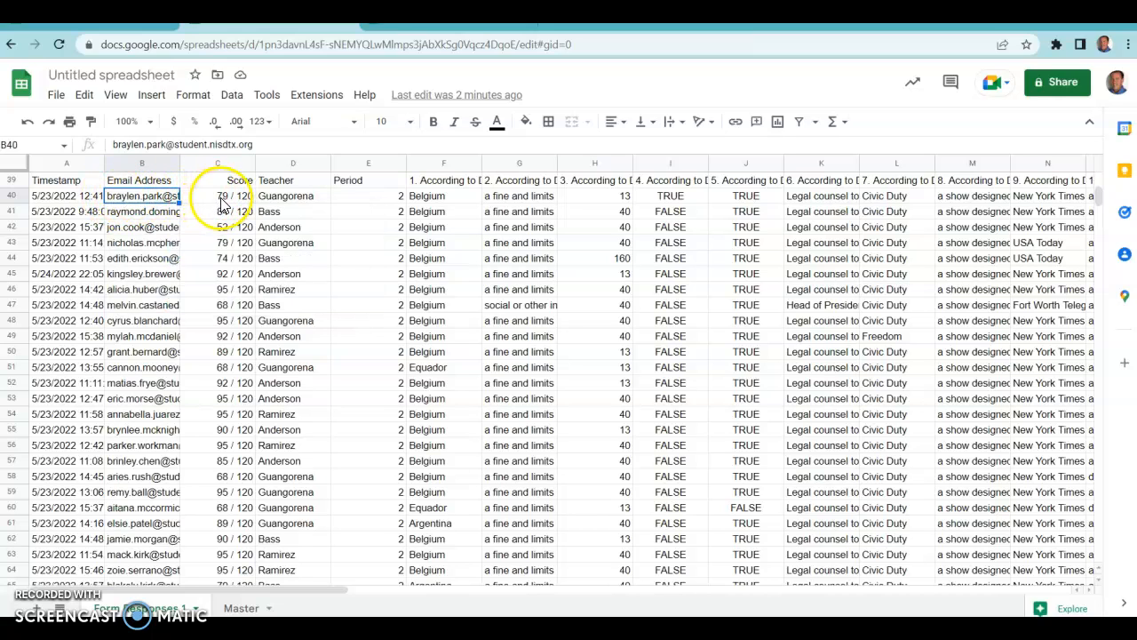
# Start a VLOOKUP formula in cell D2 of the Master sheet with the email address in B2 as the search key
pyautogui.click(240, 609)
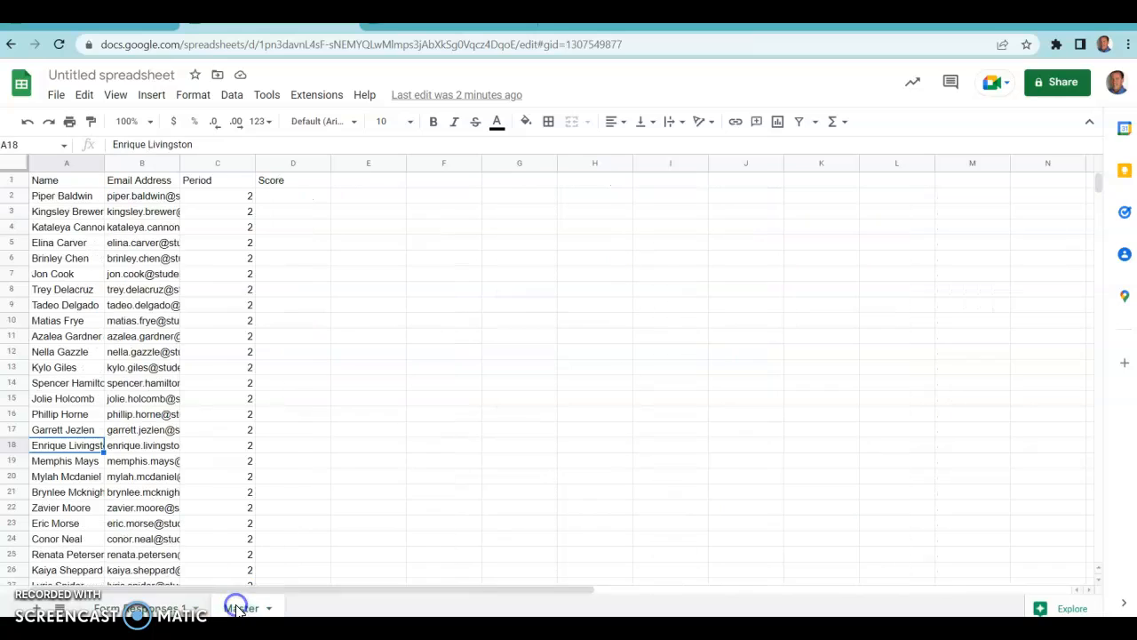
pyautogui.click(286, 197)
pyautogui.write('=vlookup')
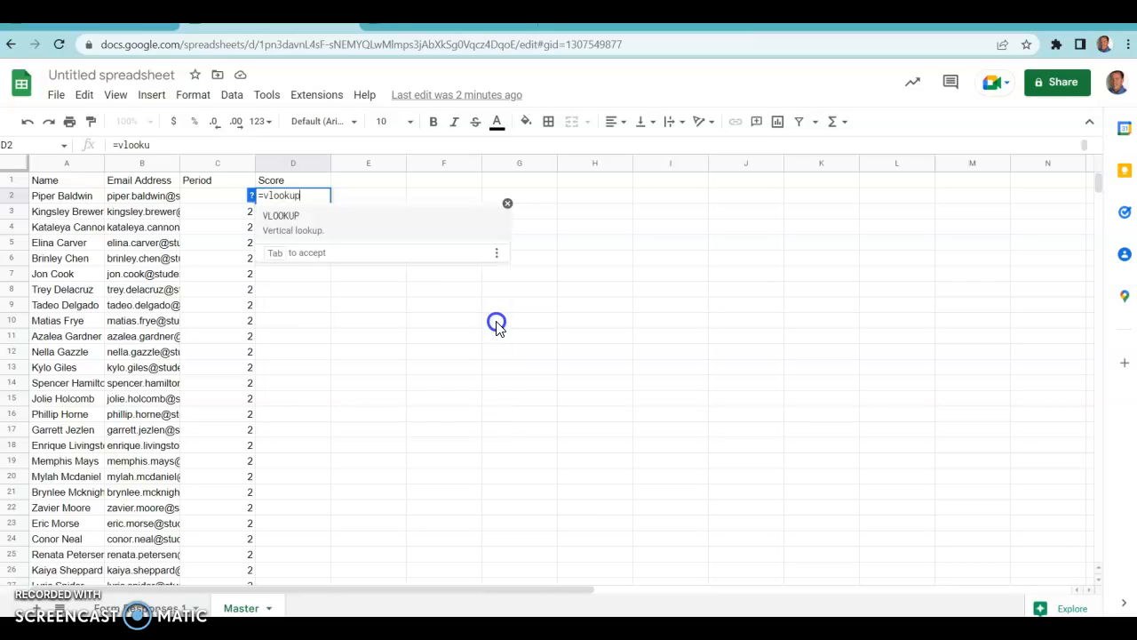
pyautogui.write('(')
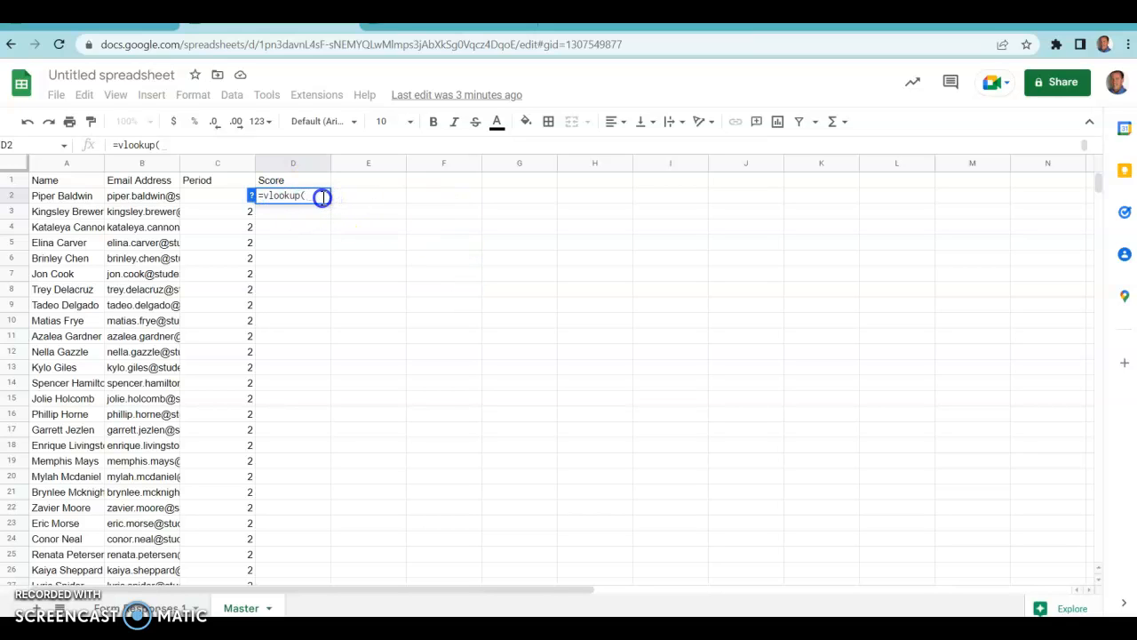
pyautogui.click(140, 196)
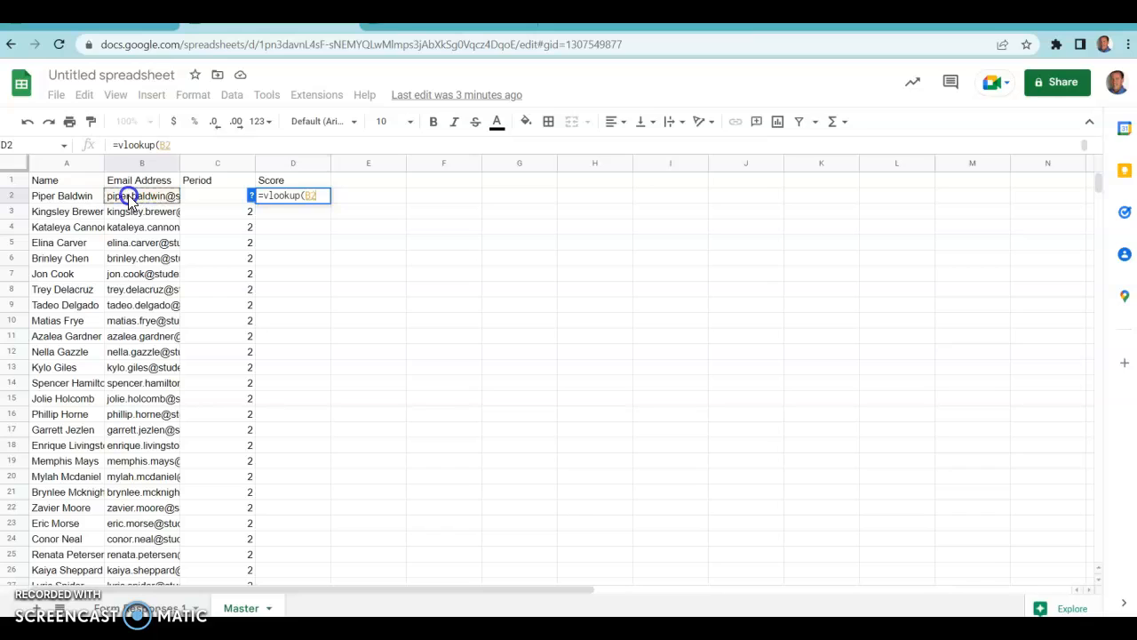
pyautogui.write(',')
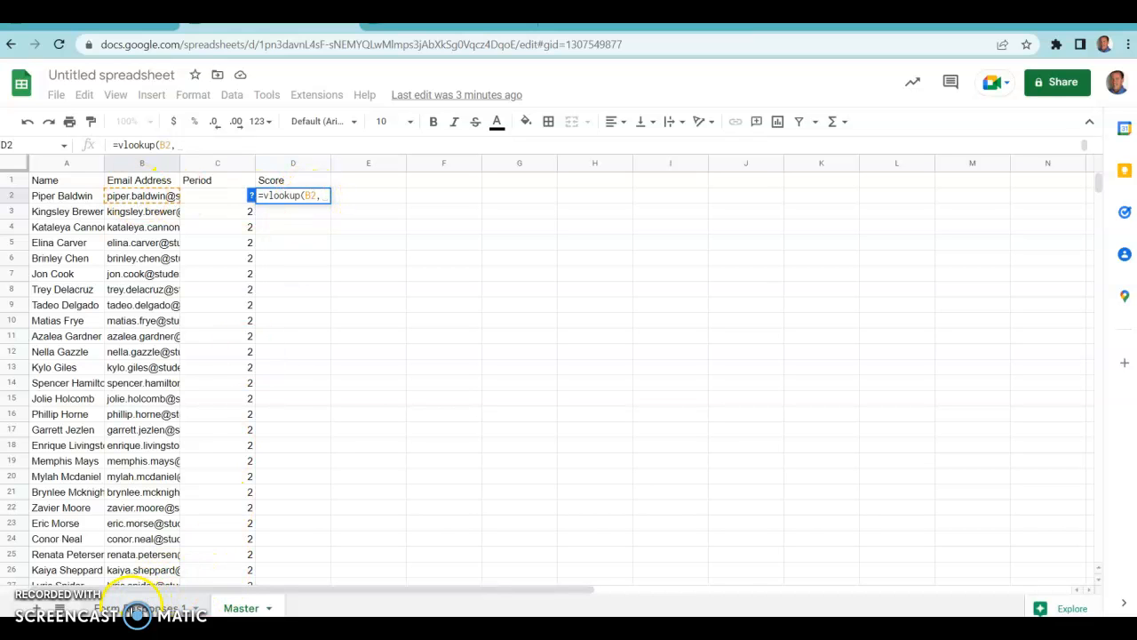
# Complete the VLOOKUP with columns B:C of Form Responses 1 as the range, column index 2 and false for an exact match
pyautogui.click(138, 609)
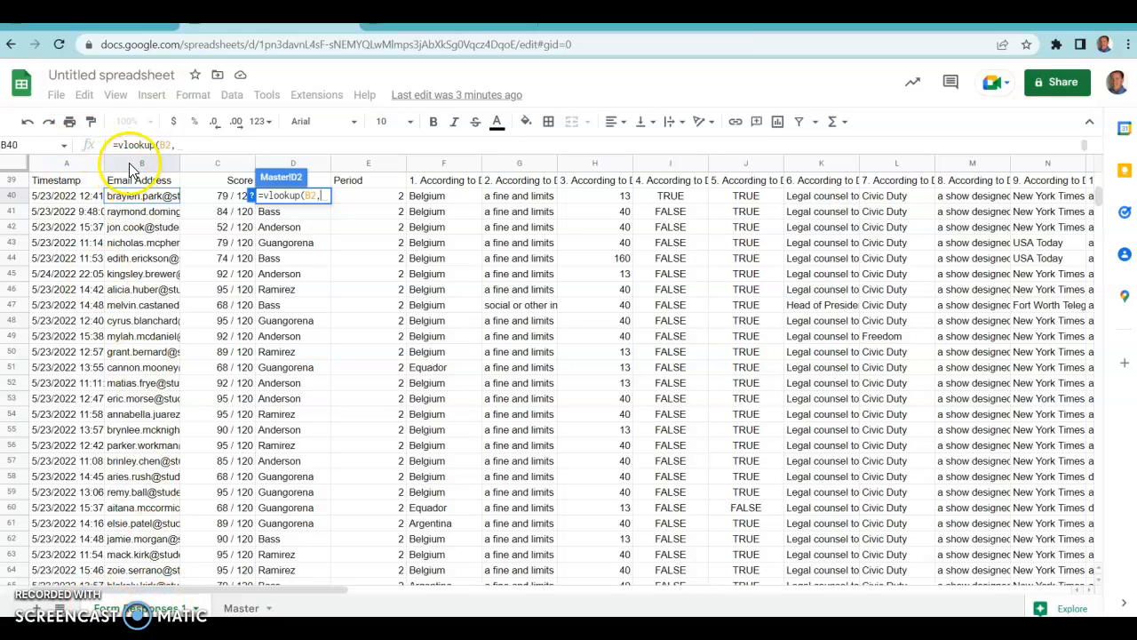
pyautogui.moveTo(130, 169); pyautogui.dragTo(194, 167)
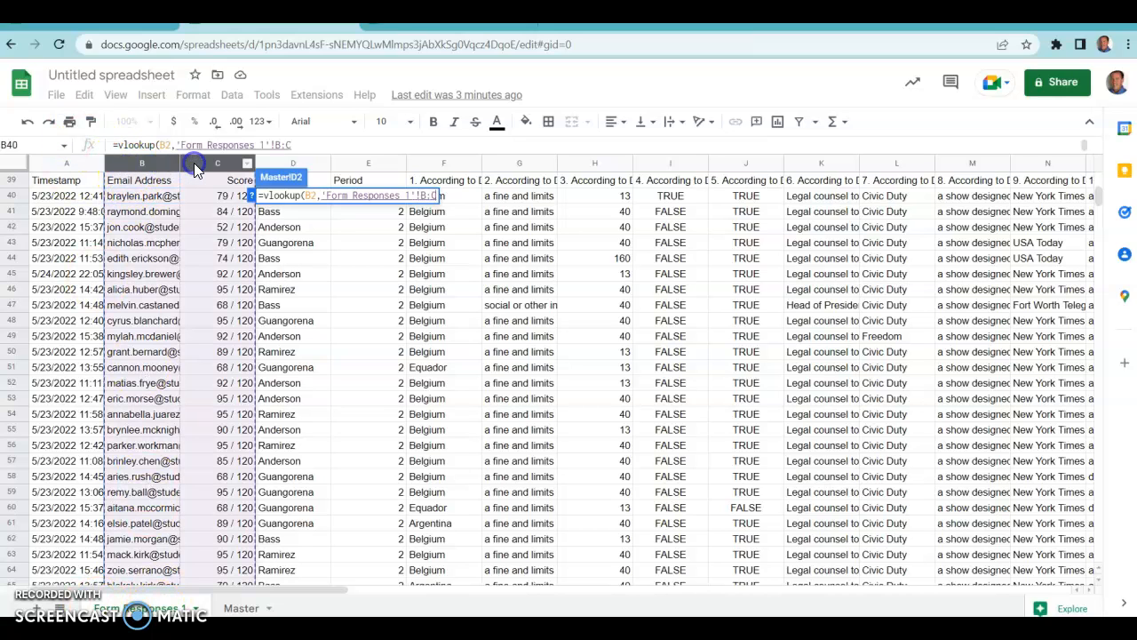
pyautogui.write(',')
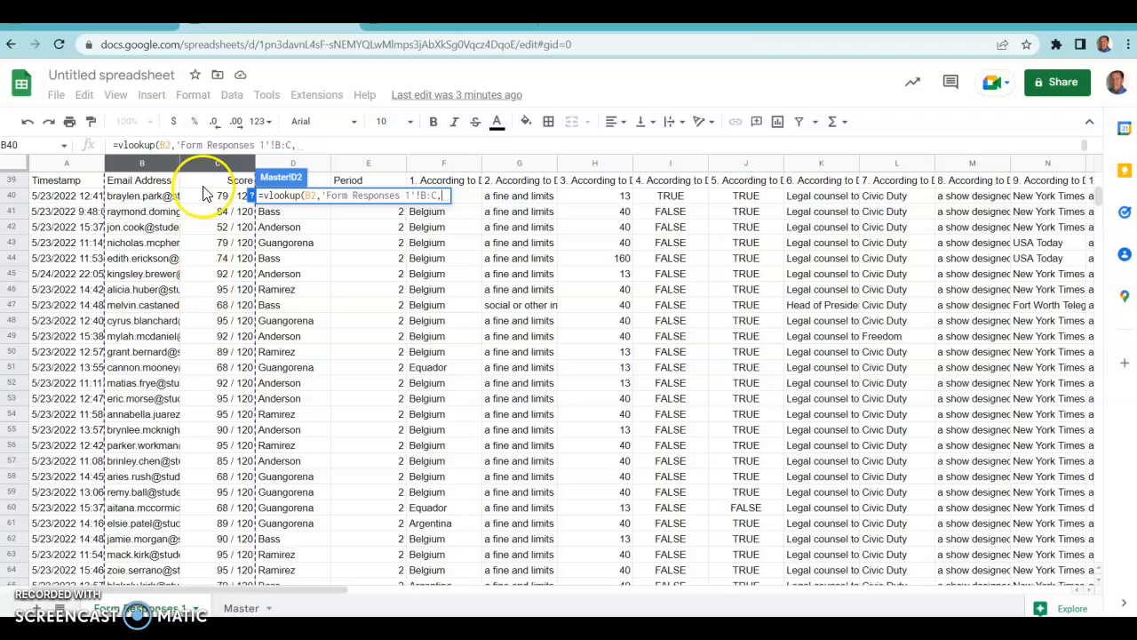
pyautogui.click(308, 144)
pyautogui.write('2')
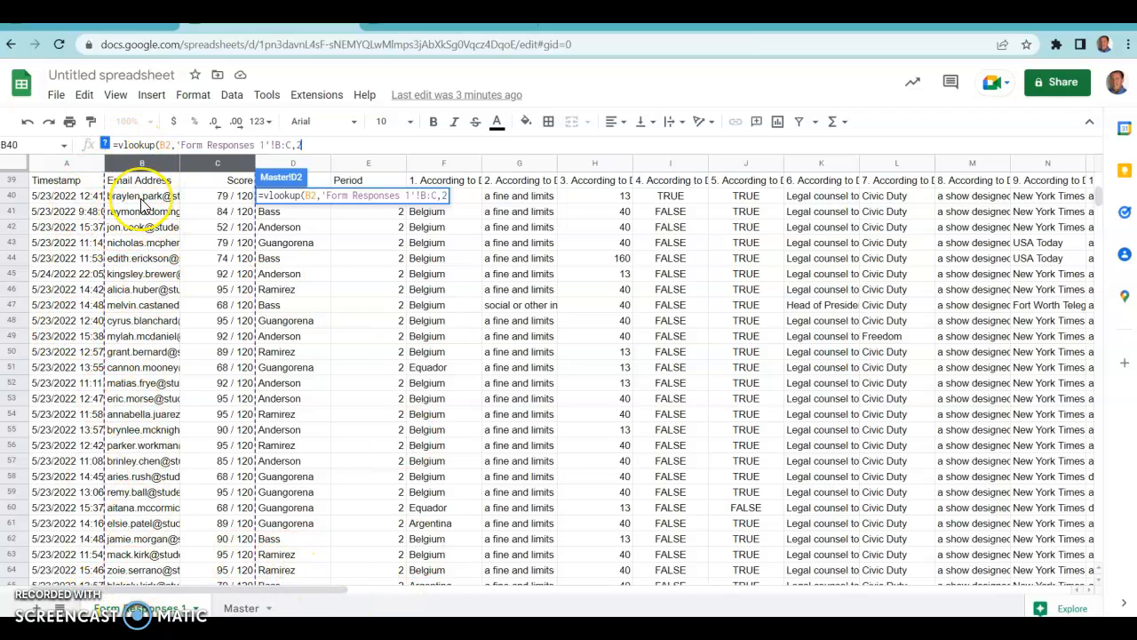
pyautogui.moveTo(142, 204)
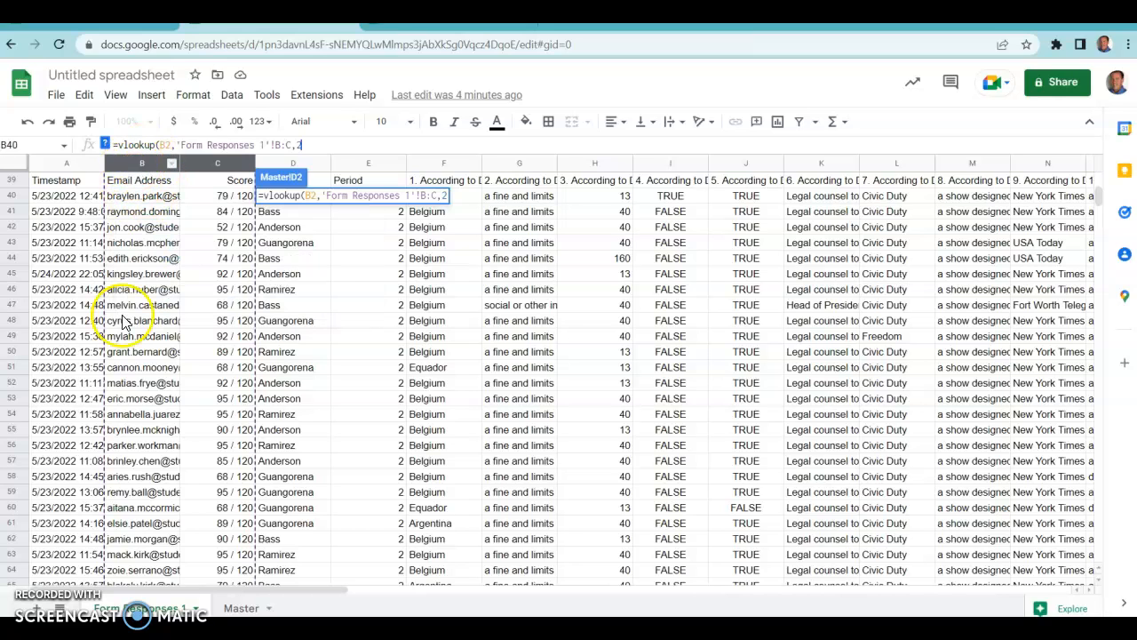
pyautogui.click(310, 143)
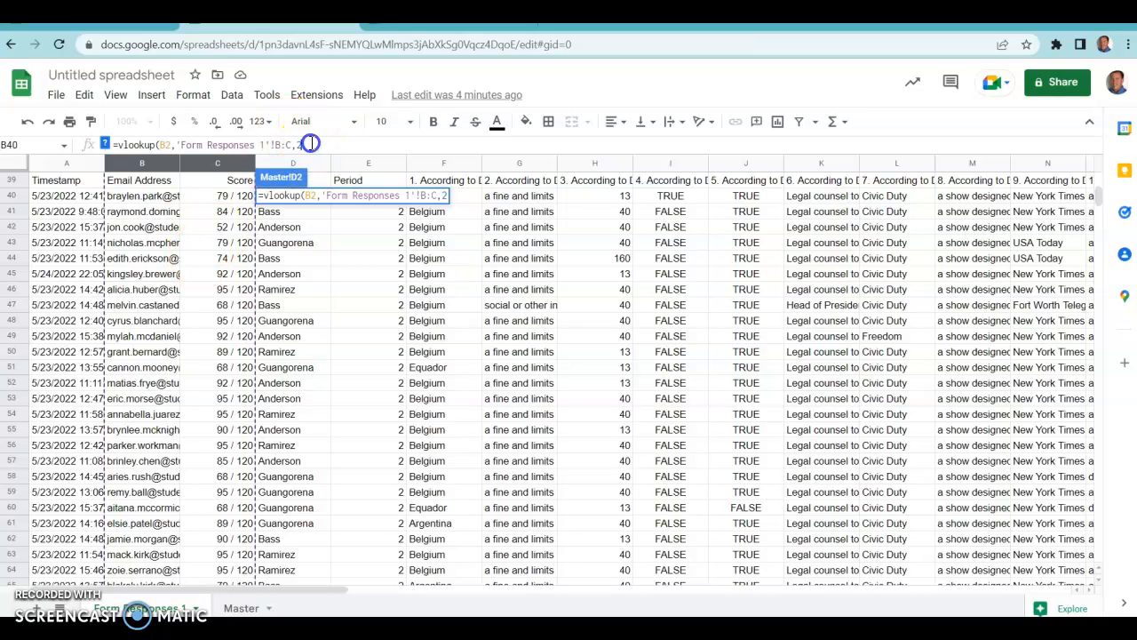
pyautogui.write(',false)')
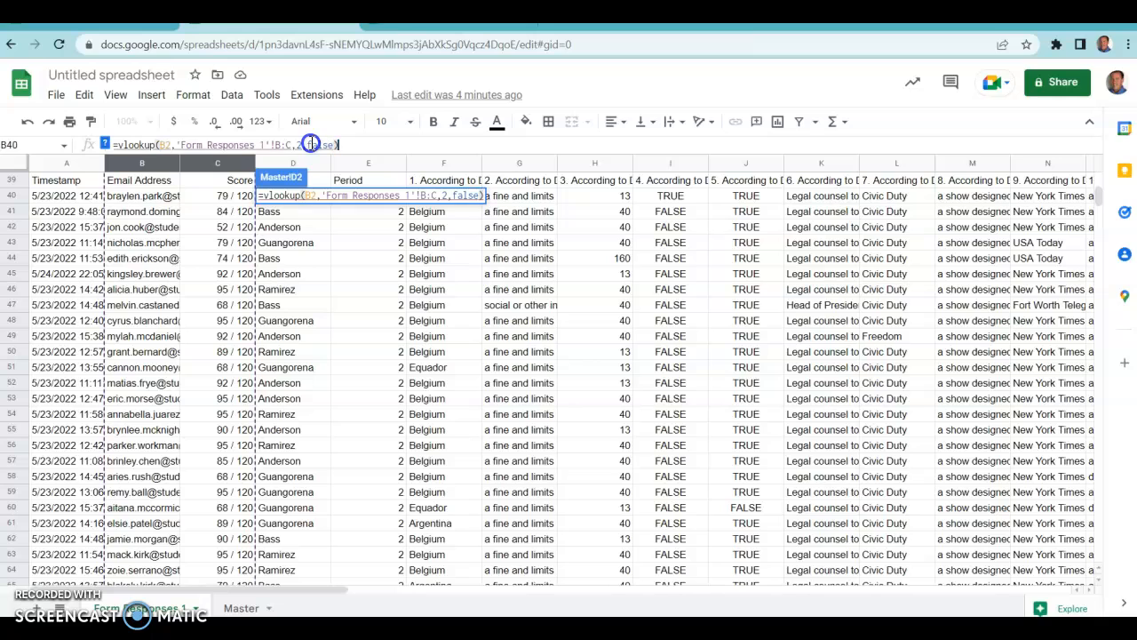
pyautogui.press('Return')
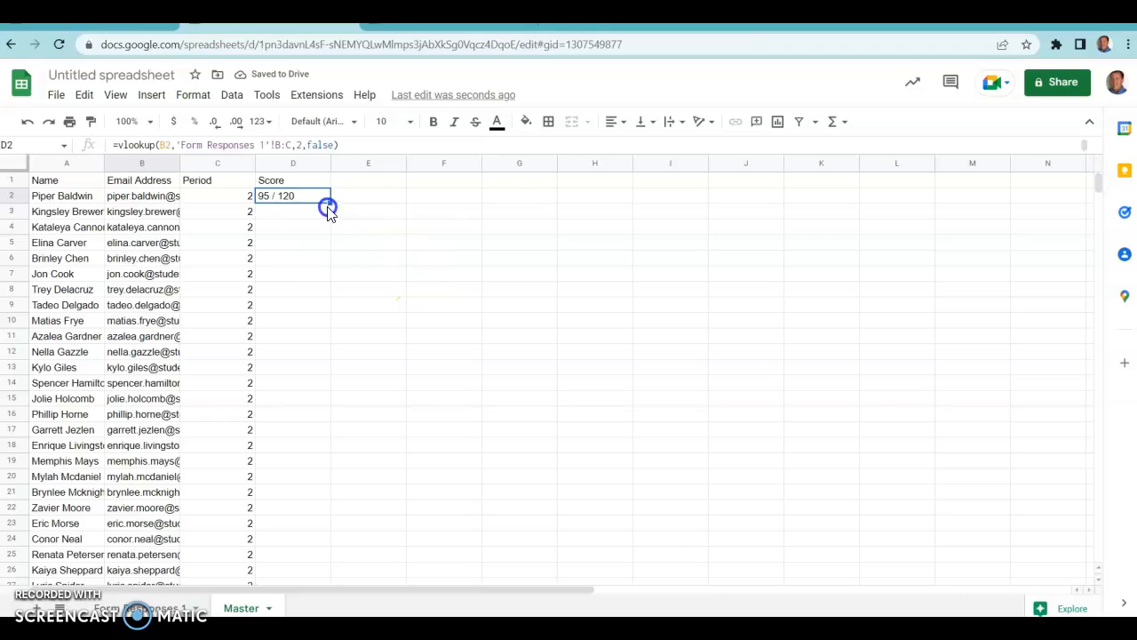
# Fill the VLOOKUP formula down the Score column from D2 to D177
pyautogui.moveTo(330, 203); pyautogui.dragTo(330, 383)
pyautogui.scroll(8, 404, 343)
pyautogui.scroll(20, 404, 342)
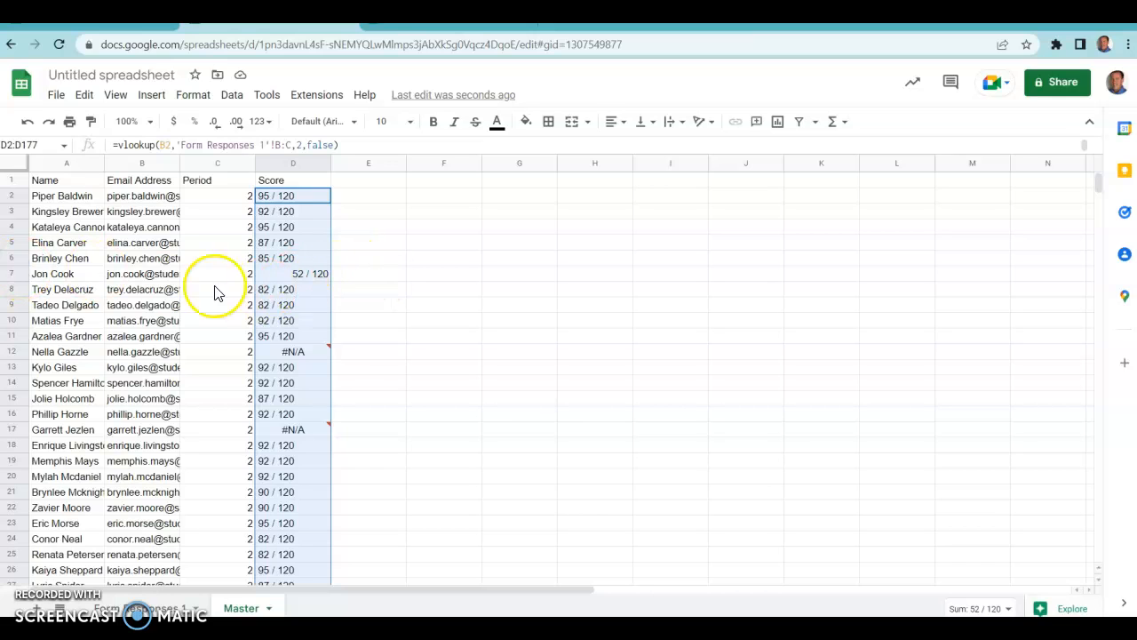
# Check the Score results and matching students in rows 7, 12 and 17, including the error notes
pyautogui.click(299, 275)
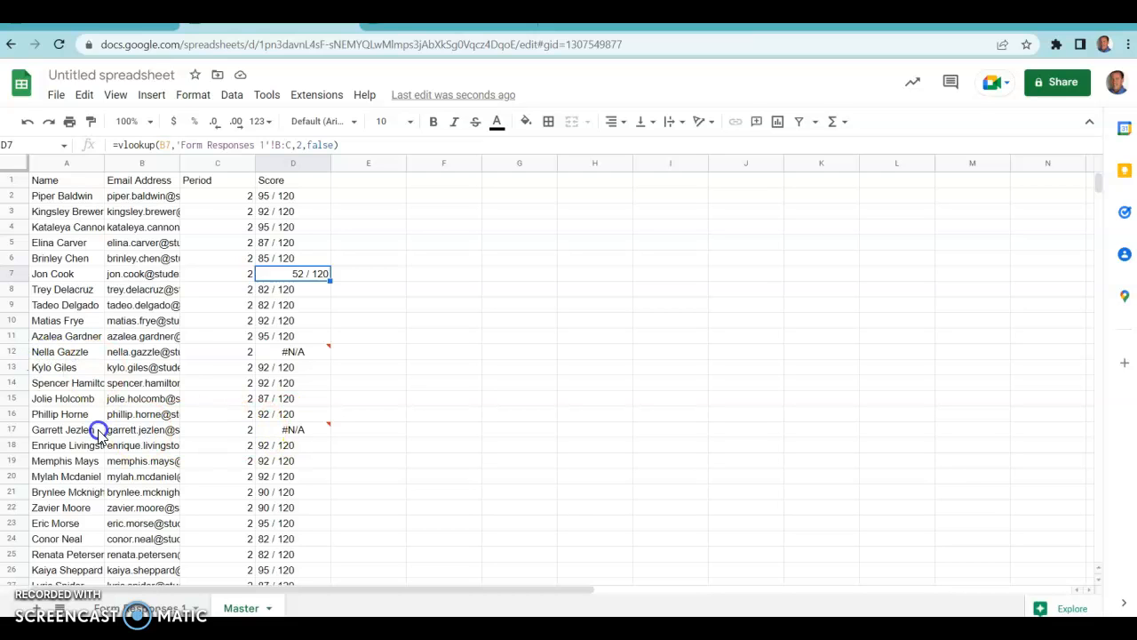
pyautogui.click(291, 433)
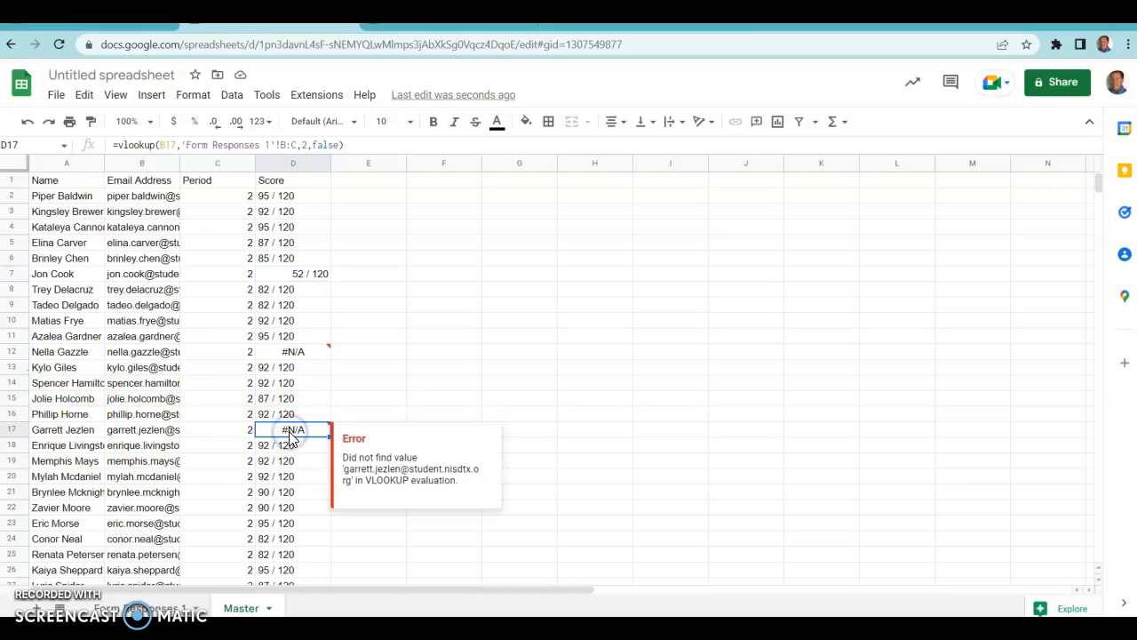
pyautogui.click(57, 432)
pyautogui.click(40, 352)
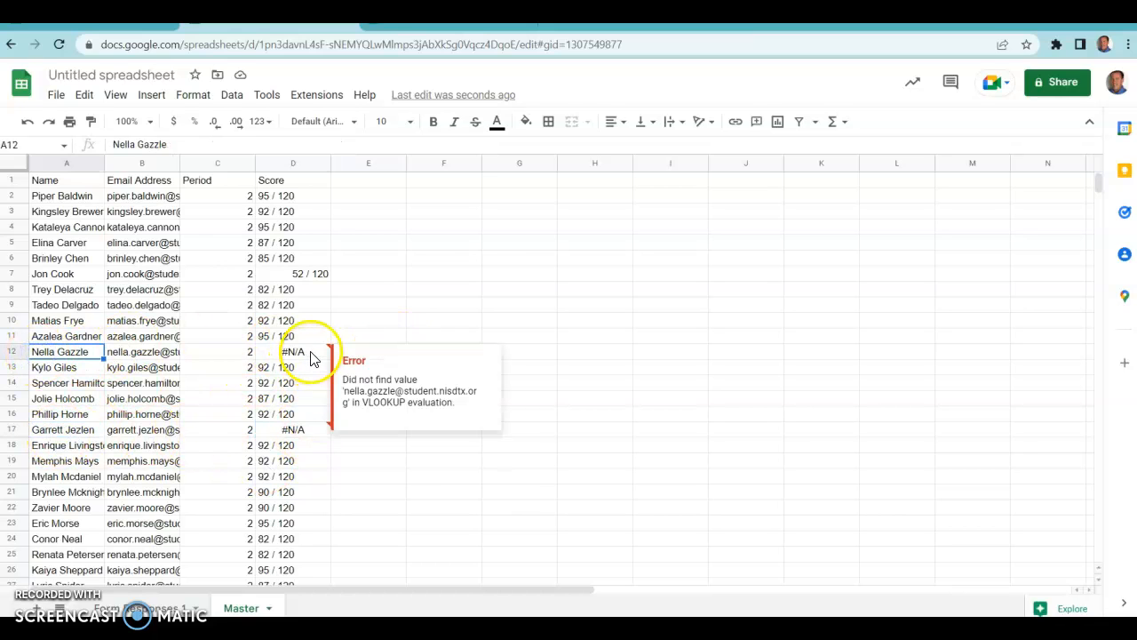
pyautogui.click(87, 276)
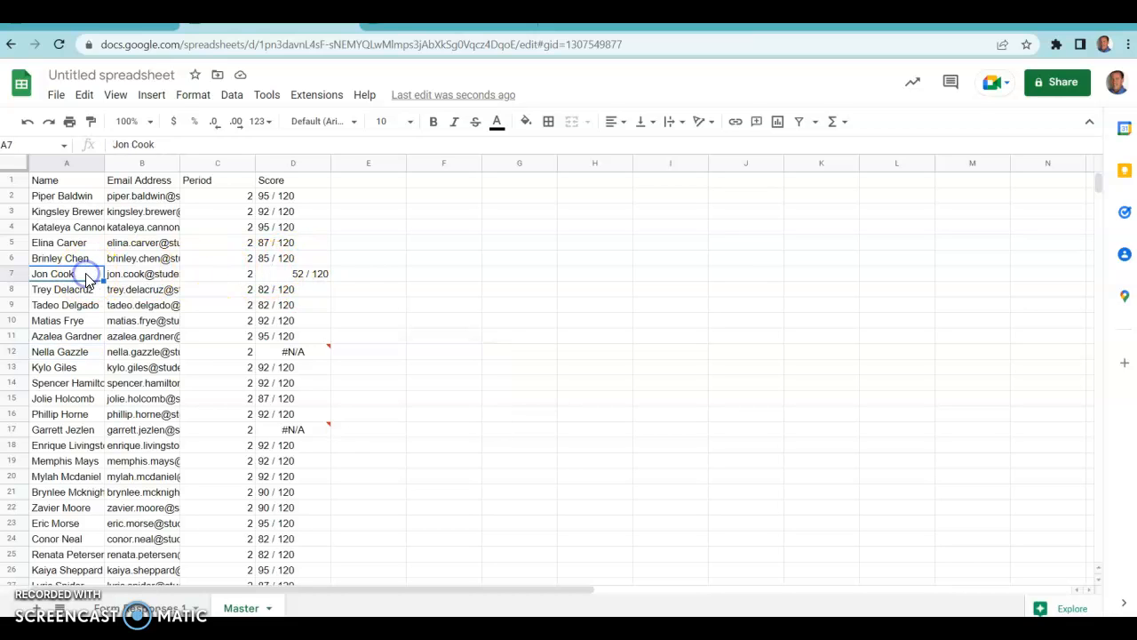
pyautogui.click(303, 278)
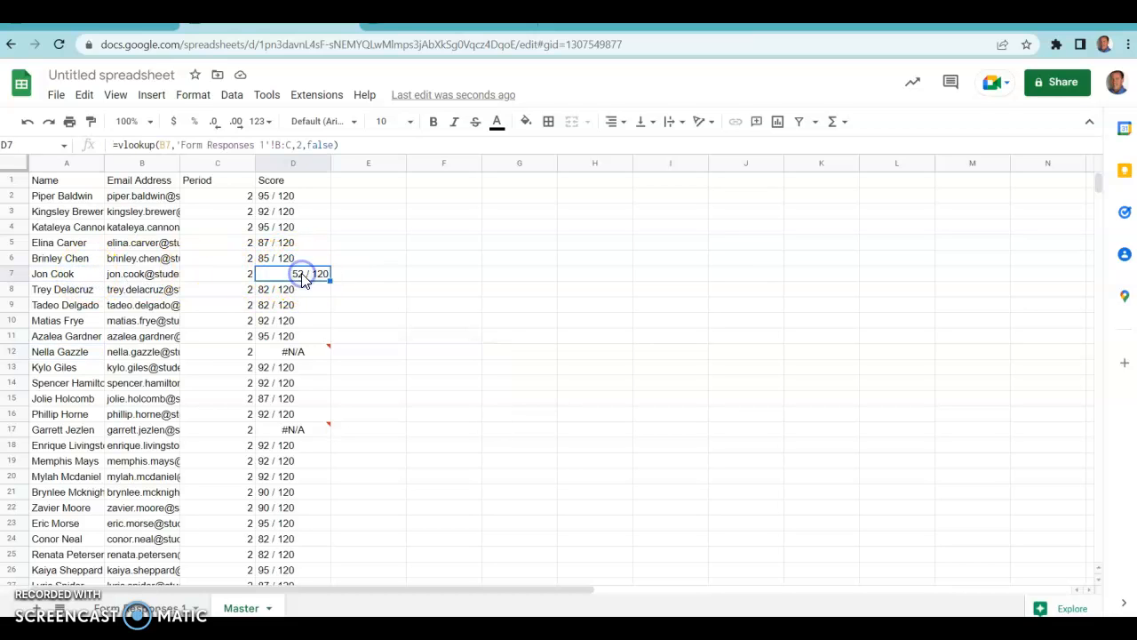
pyautogui.click(304, 280)
pyautogui.click(302, 279)
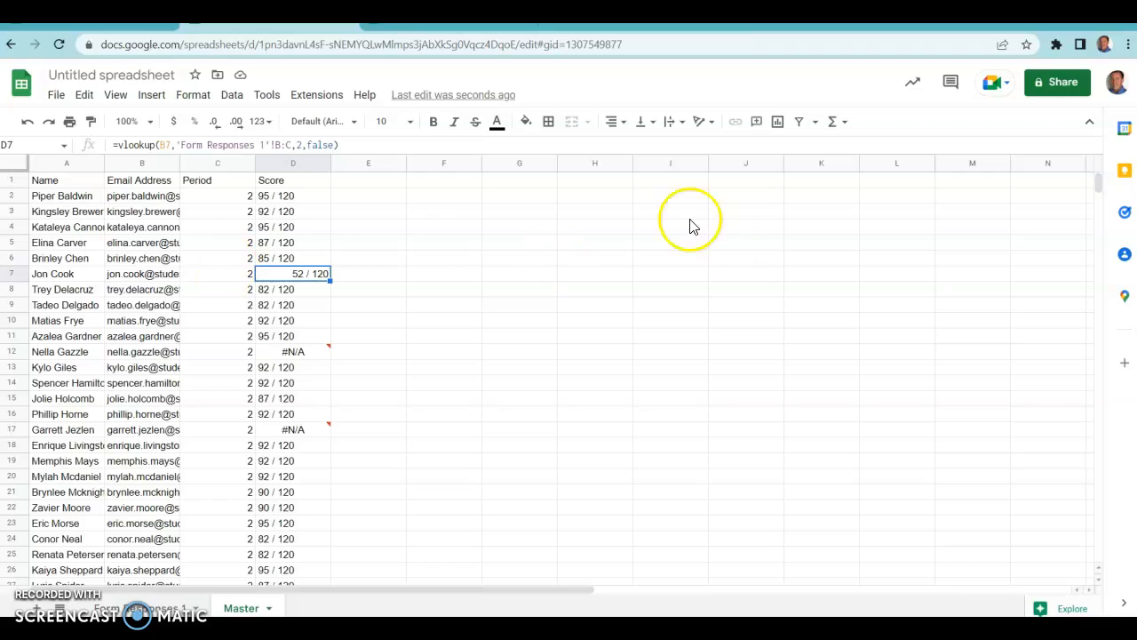
# Change the last argument of the VLOOKUP formula in D7 to true
pyautogui.doubleClick(310, 144)
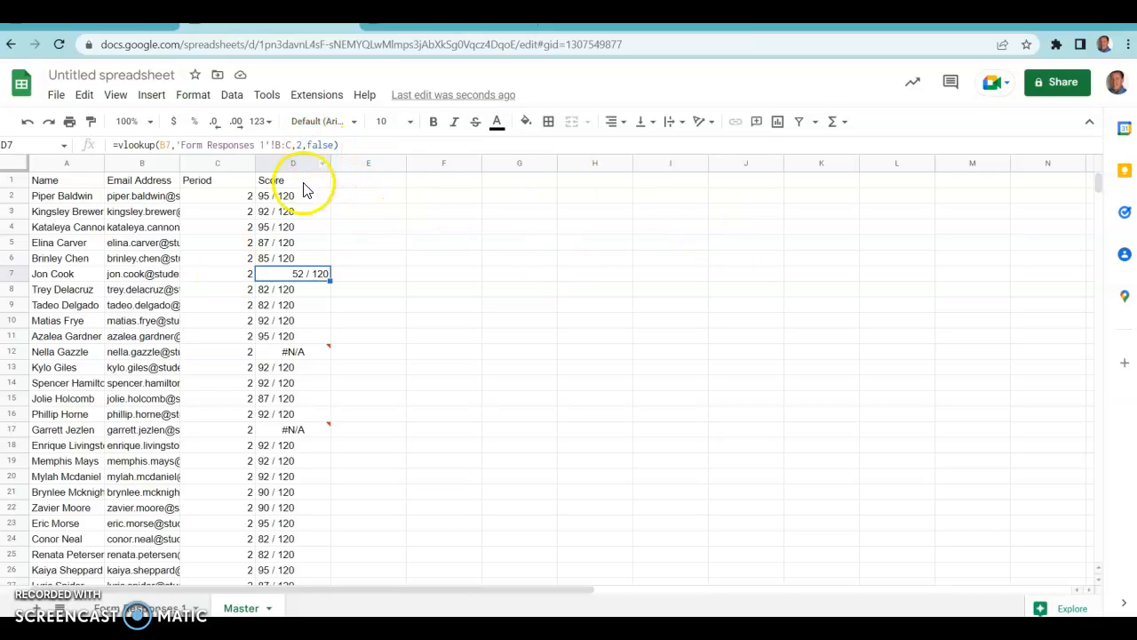
pyautogui.moveTo(308, 143); pyautogui.dragTo(337, 143)
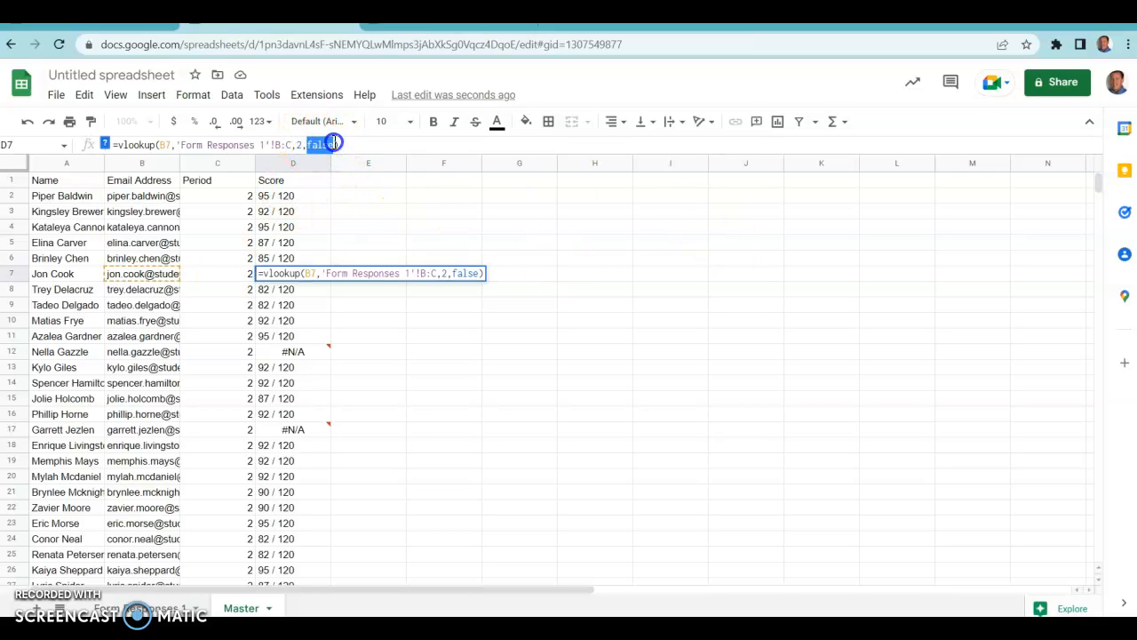
pyautogui.write('true')
pyautogui.press('Return')
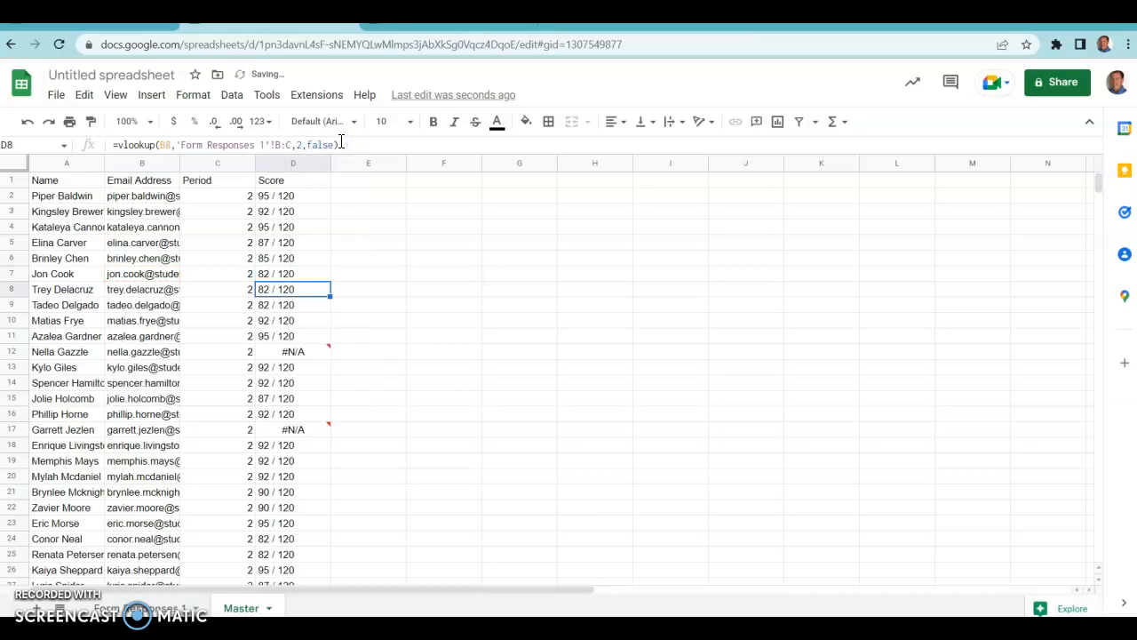
# Restore the last argument of the VLOOKUP formula in D7 to false
pyautogui.click(282, 276)
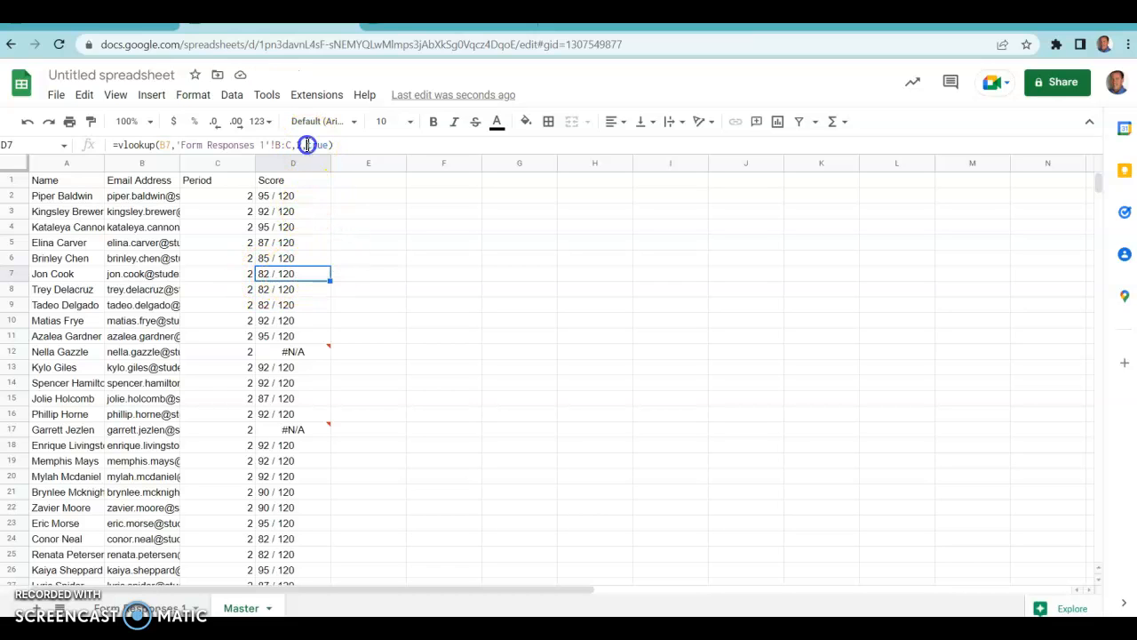
pyautogui.moveTo(307, 145); pyautogui.dragTo(325, 144)
pyautogui.write('false')
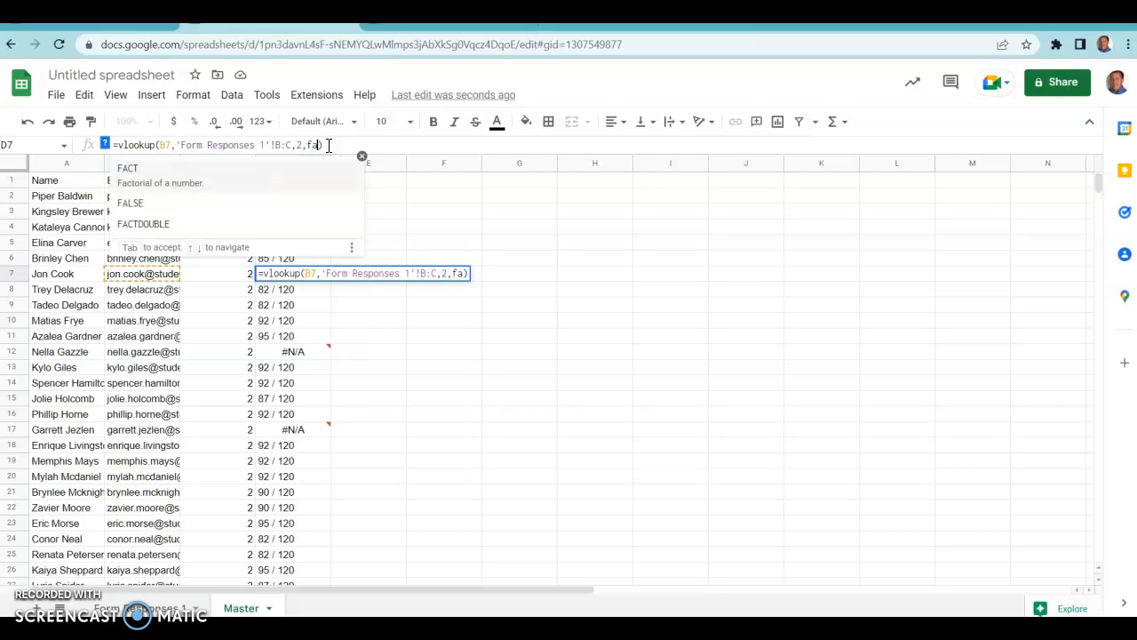
pyautogui.press('Return')
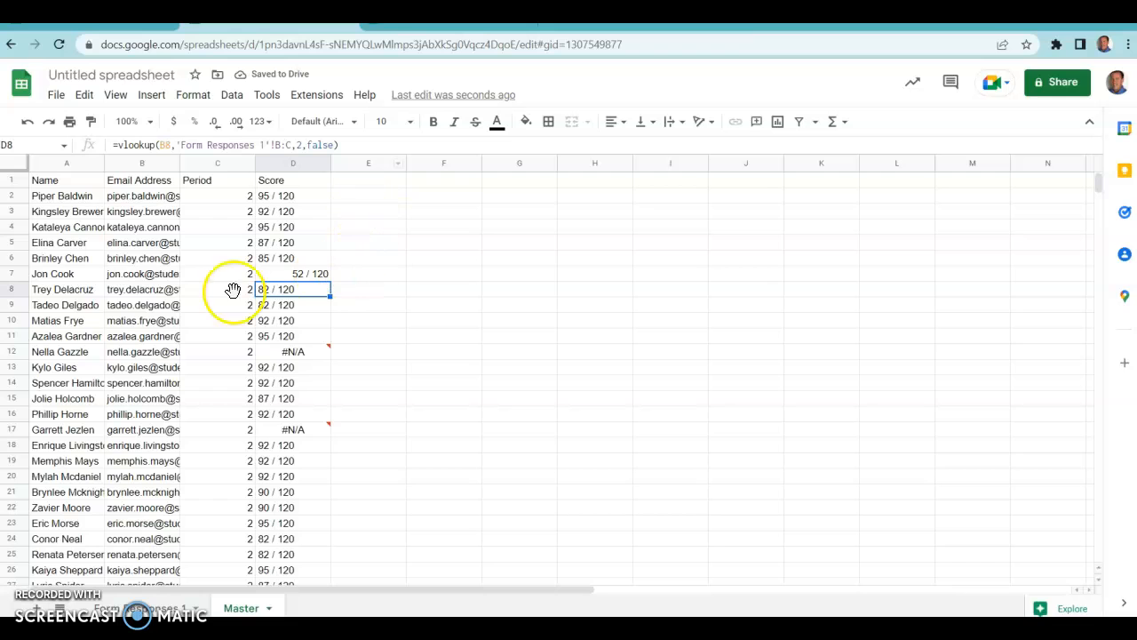
# Change the last argument of the VLOOKUP formula in D8 to true
pyautogui.click(306, 139)
pyautogui.doubleClick(321, 143)
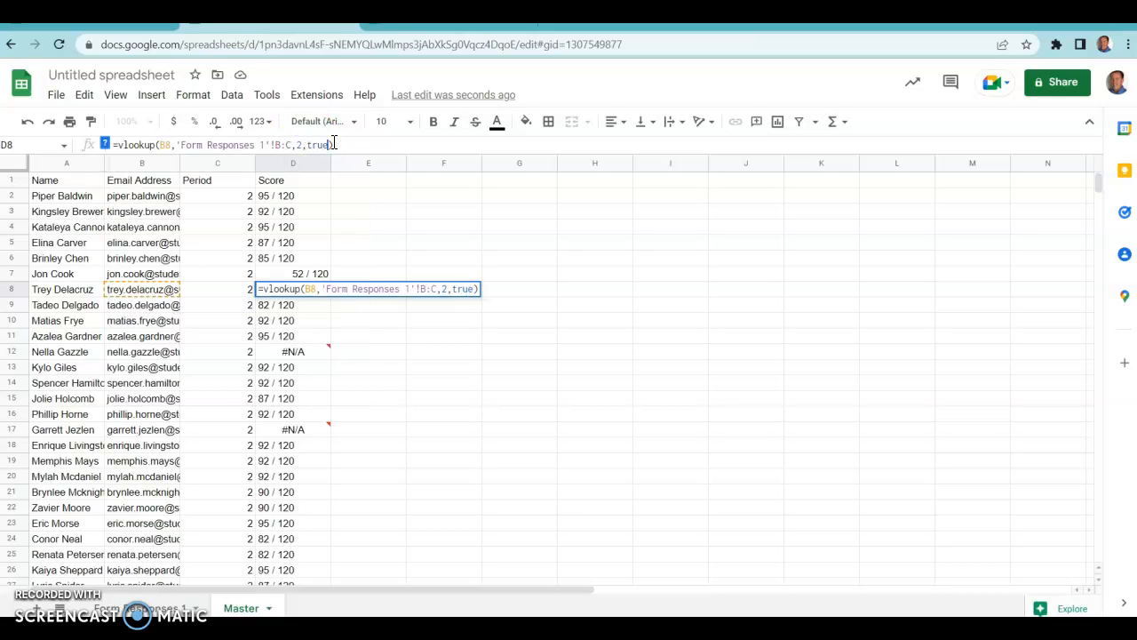
pyautogui.press('Return')
# Change the last argument of the VLOOKUP formula in D7 from exact to approximate matching by setting it to true
pyautogui.press('Up')
pyautogui.press('Up')
pyautogui.doubleClick(318, 145)
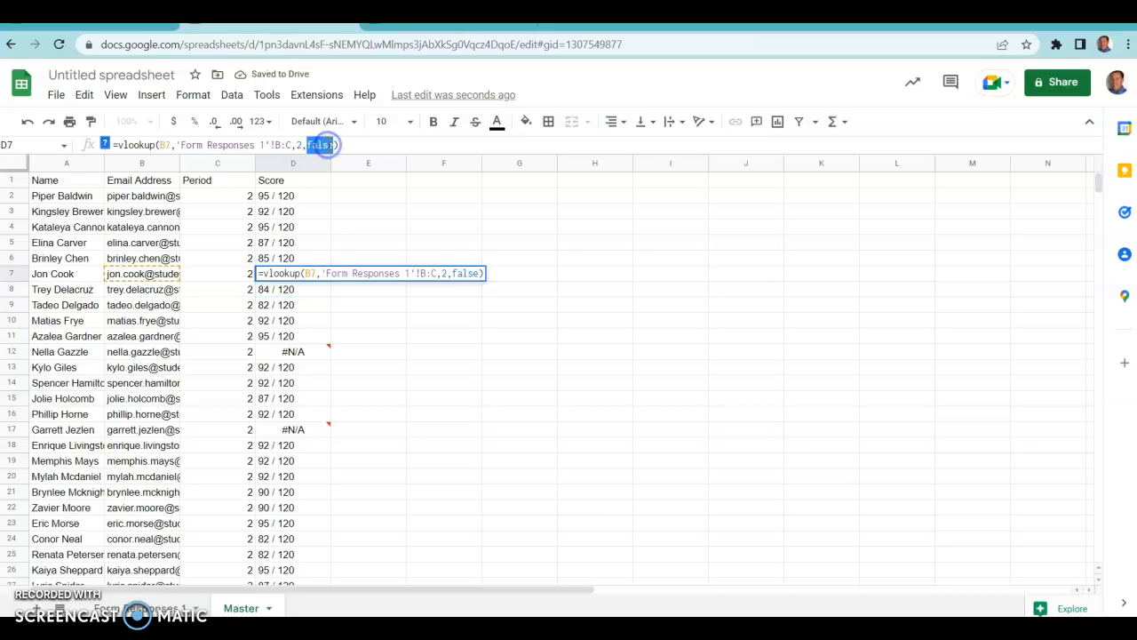
pyautogui.write('true')
pyautogui.press('Return')
pyautogui.press('Up')
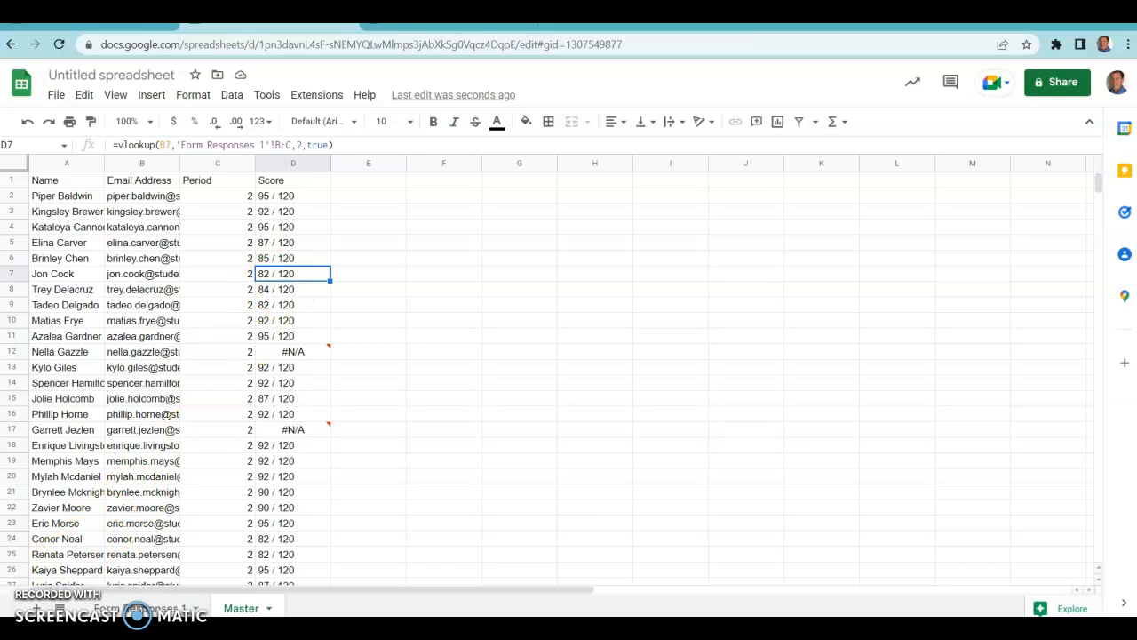
# Search the Master sheet for the row 7 student's surname and compare the scores in D2:D8, including the formulas in D7 and D2
pyautogui.hotkey('ctrl', 'f')
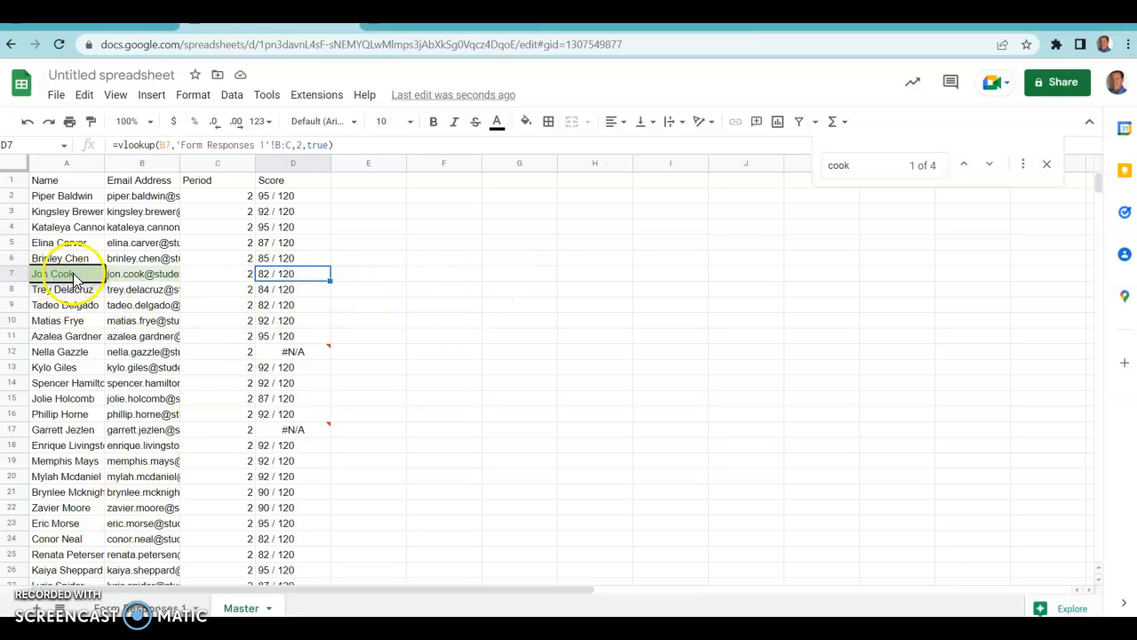
pyautogui.click(291, 279)
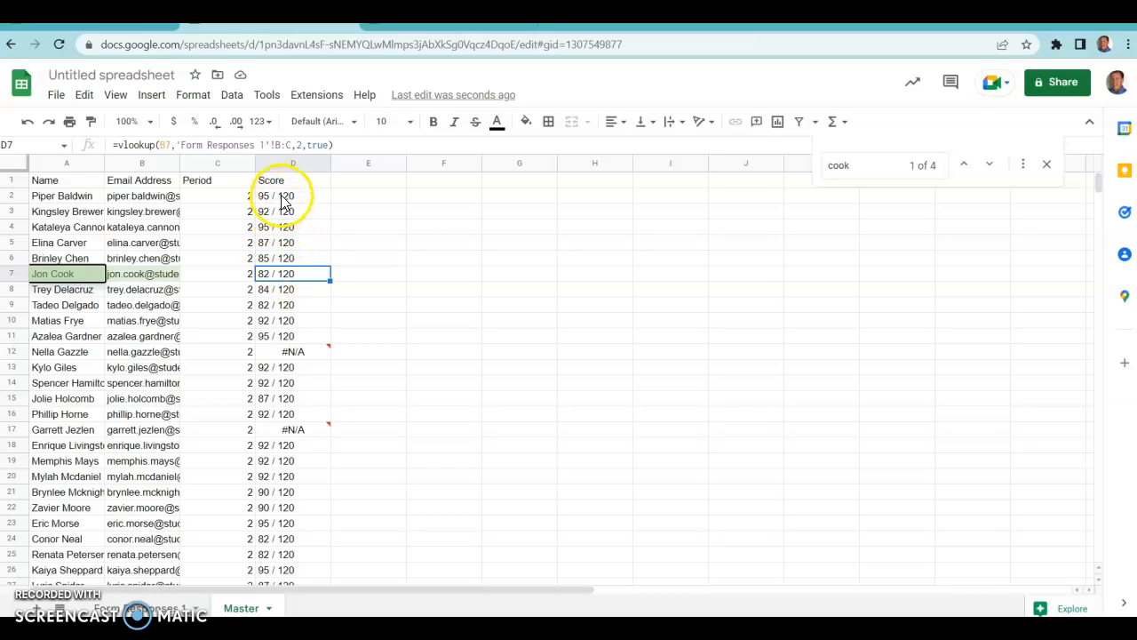
pyautogui.moveTo(282, 194); pyautogui.dragTo(287, 286)
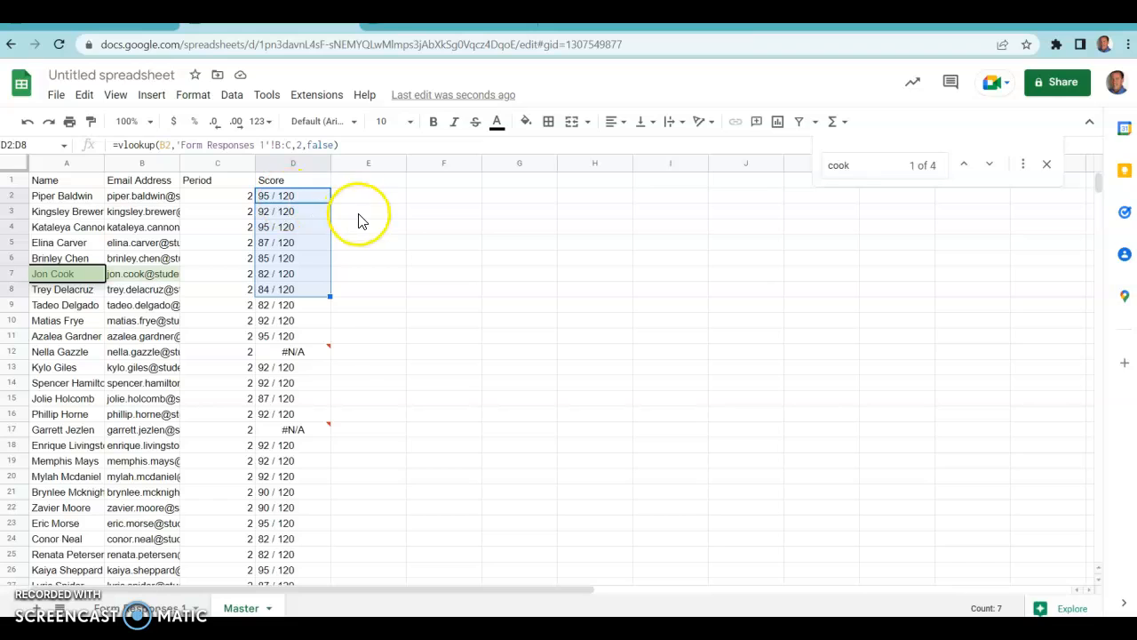
pyautogui.click(373, 338)
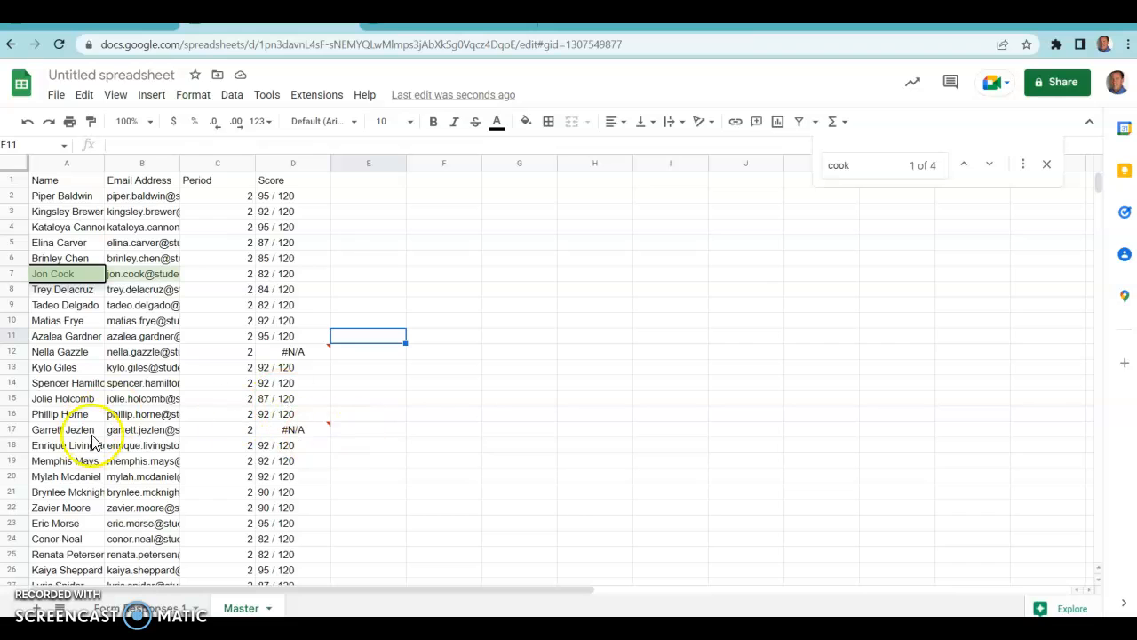
pyautogui.click(289, 274)
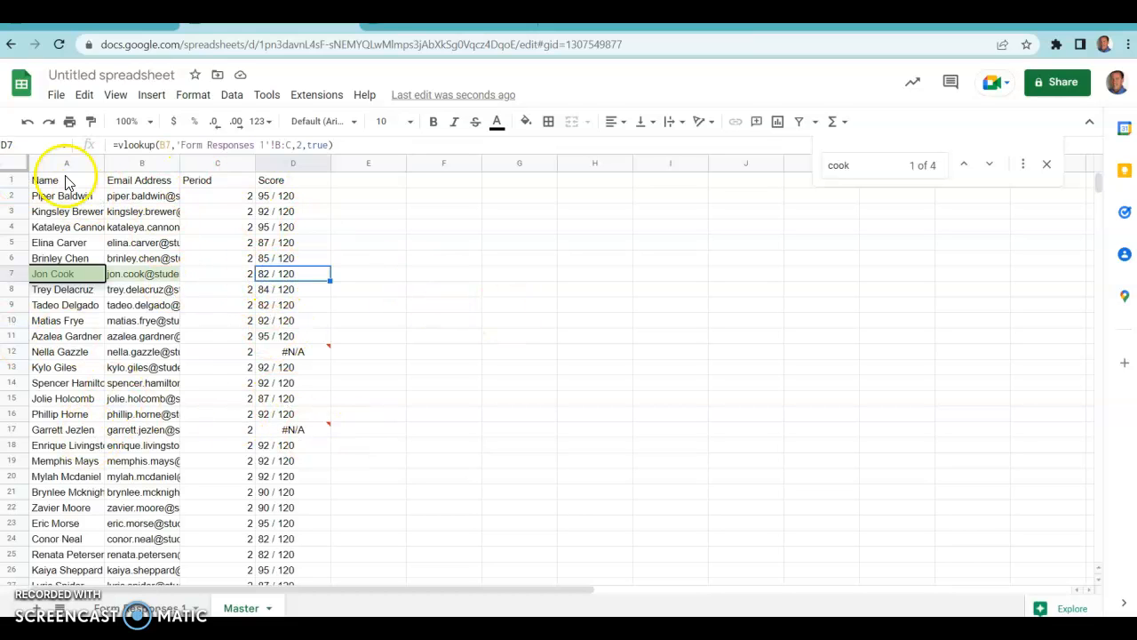
pyautogui.click(278, 197)
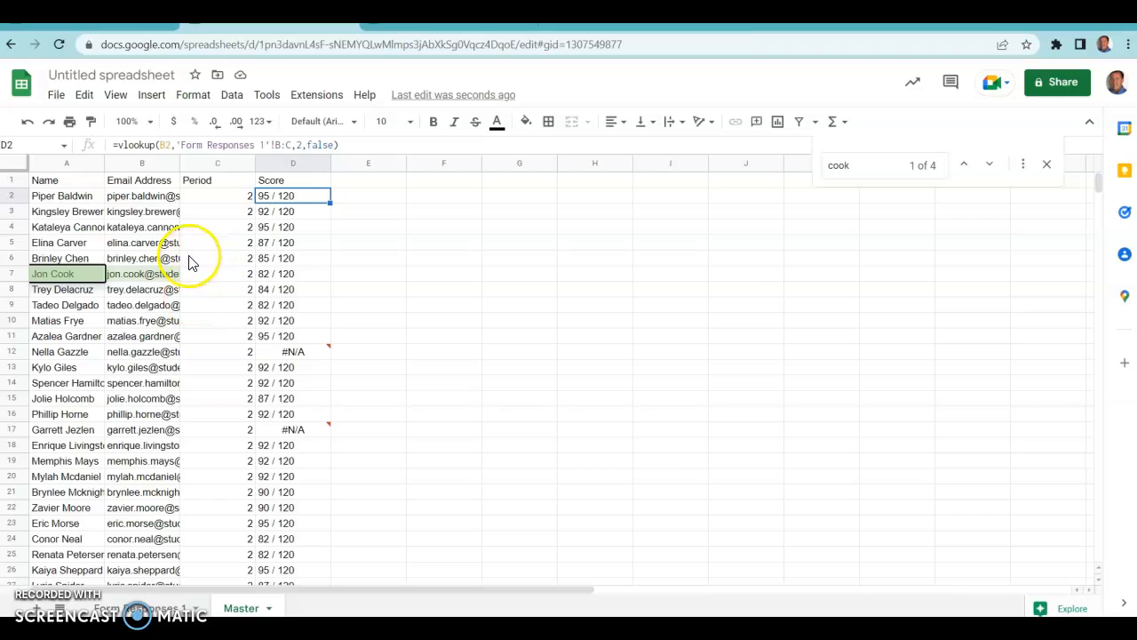
pyautogui.moveTo(162, 307)
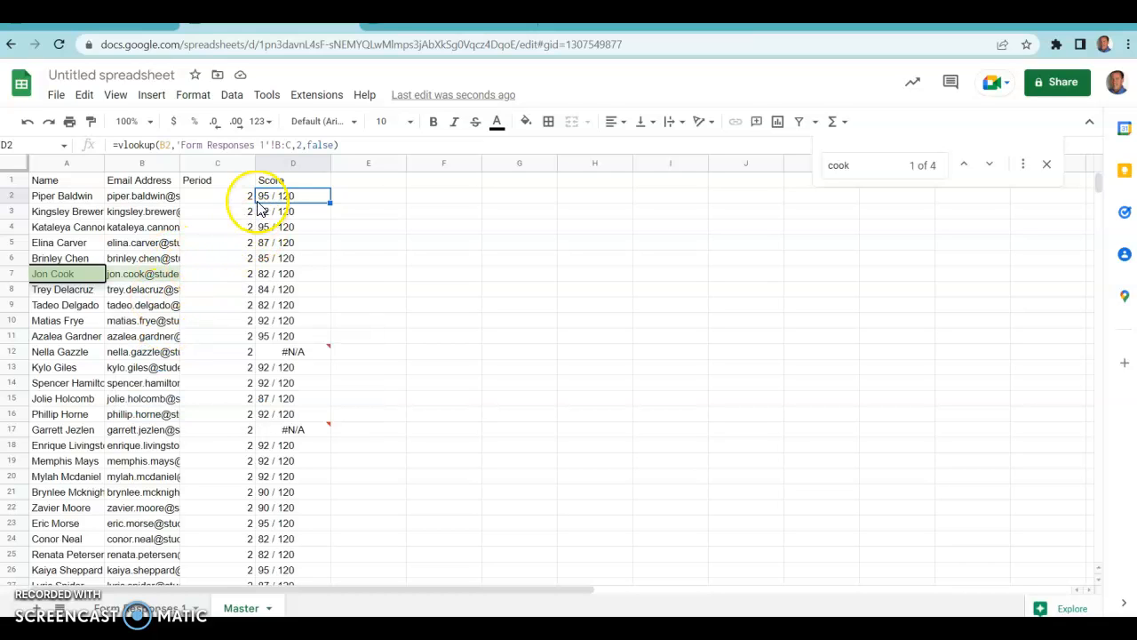